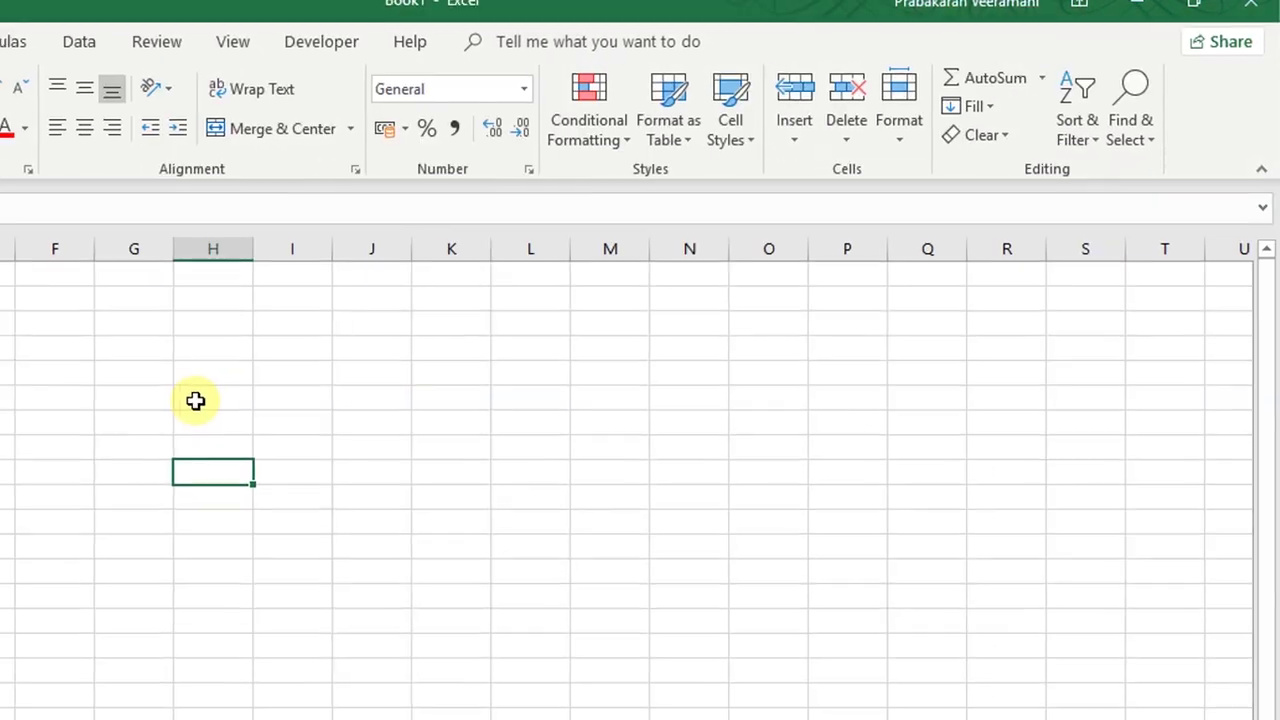
- Select the PowerPoint slide's title placeholder, then return to the empty Word document Dictate.docx
{"action": "left_click", "coordinate": [160, 408]}
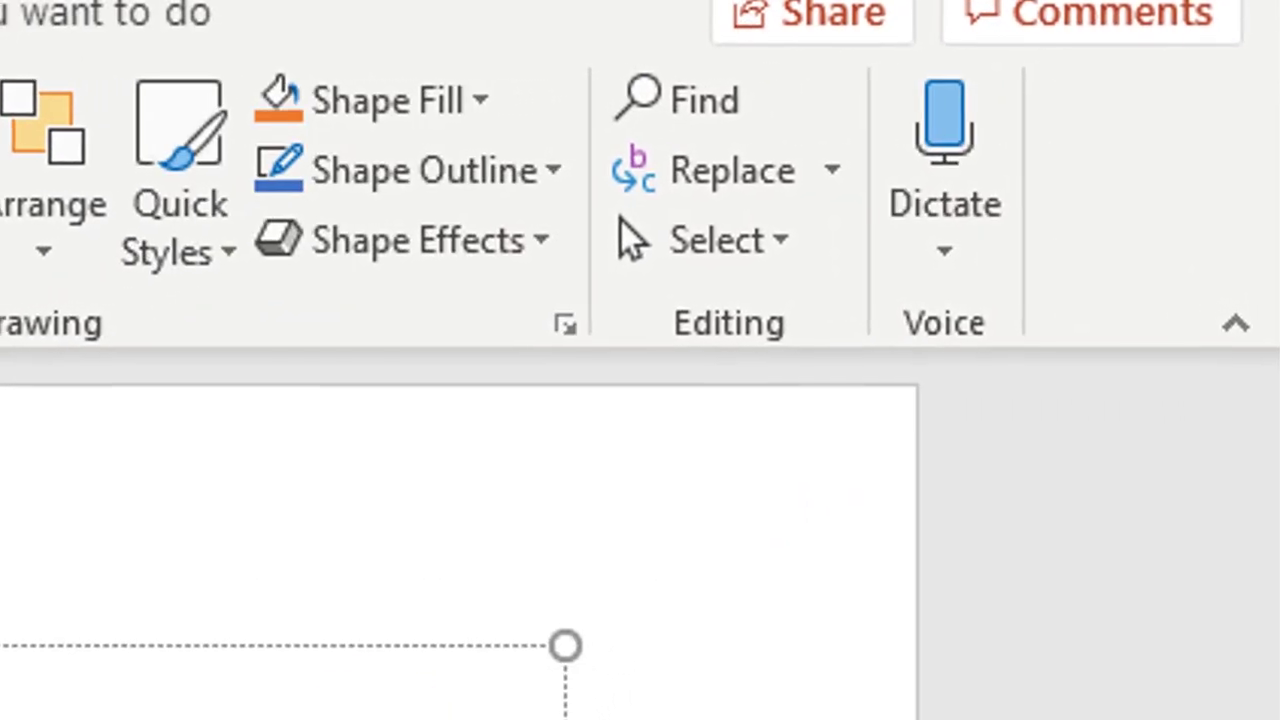
{"action": "left_click", "coordinate": [565, 646]}
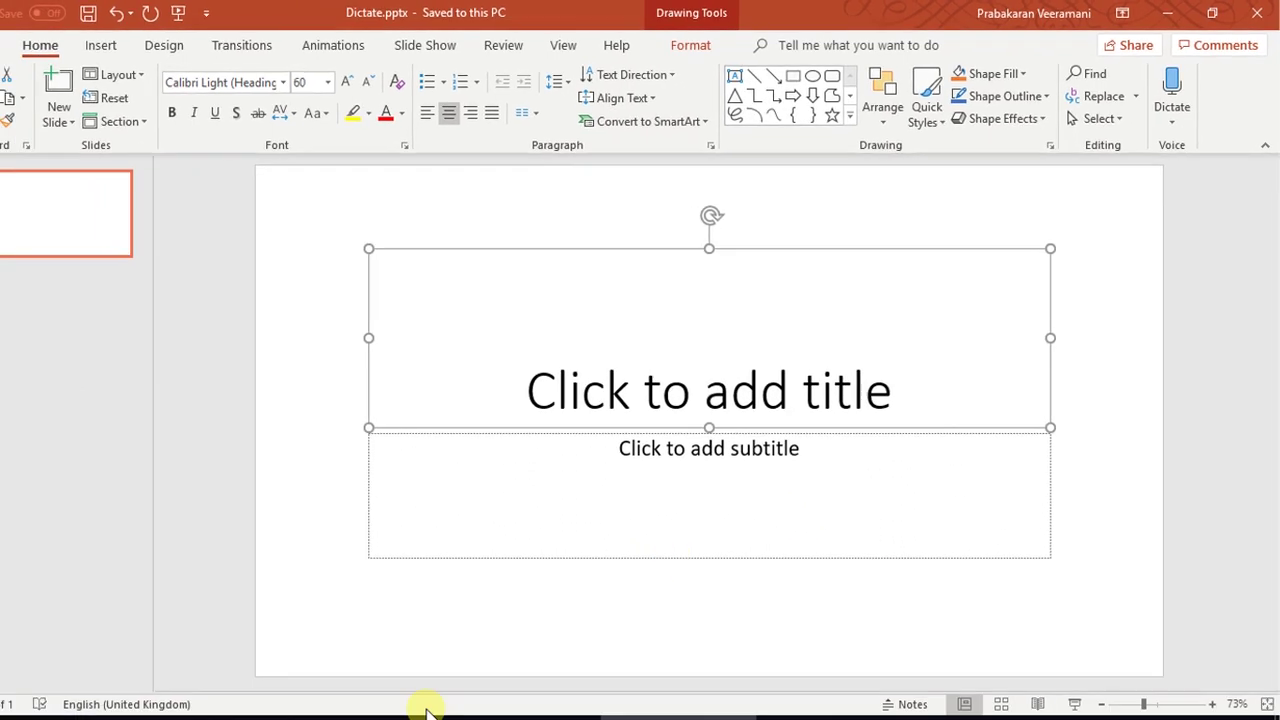
{"action": "left_click", "coordinate": [400, 706]}
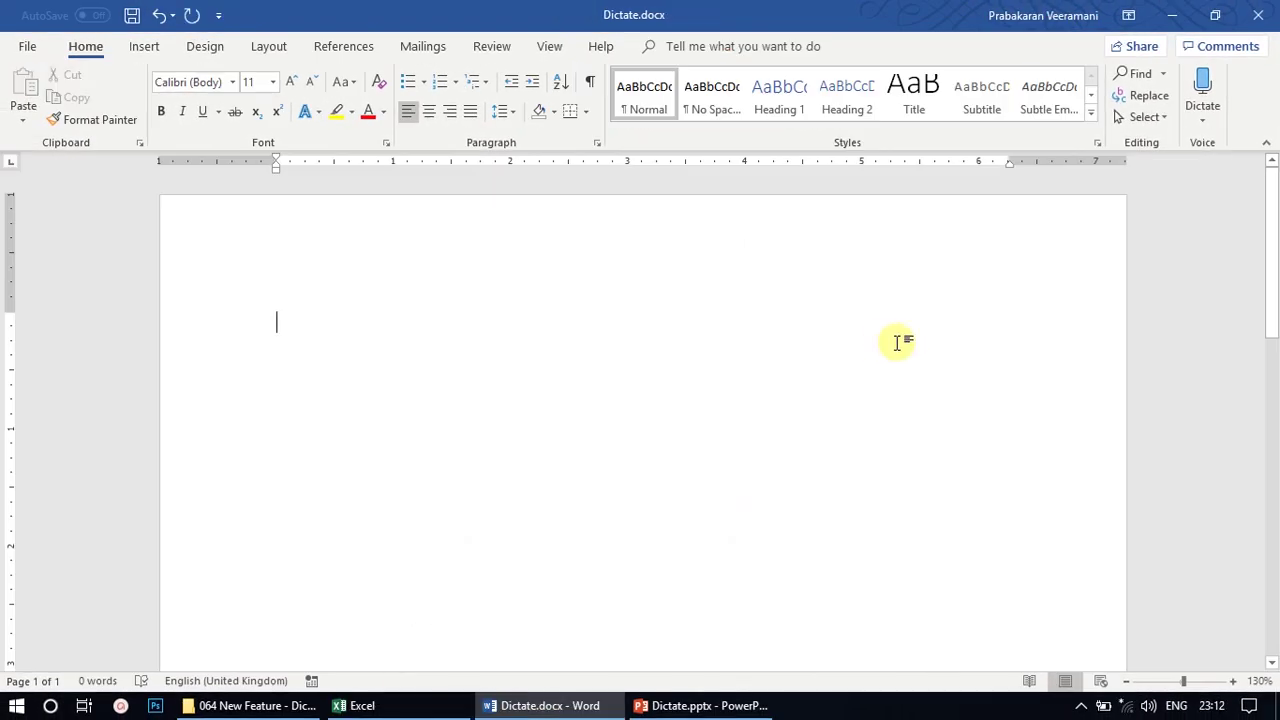
- Start Dictate in the empty document, which raises an internet-connection-required error
{"action": "left_click", "coordinate": [1202, 88]}
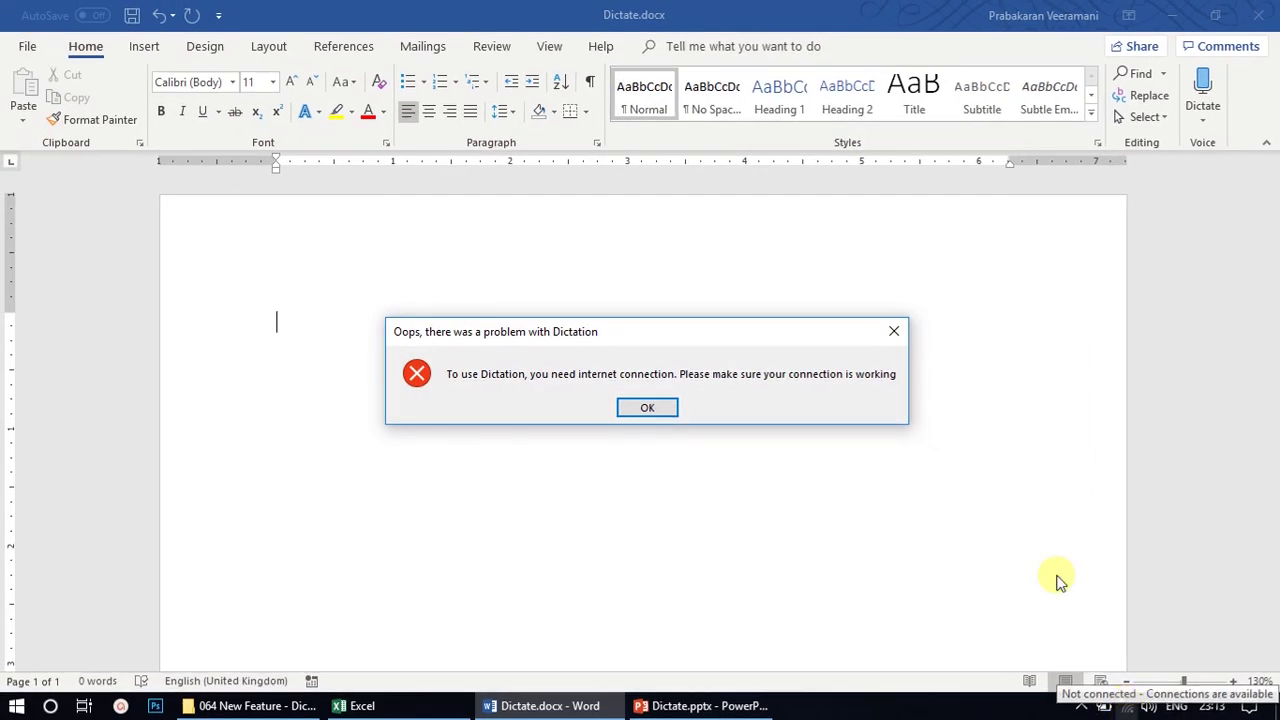
- Dismiss the dictation error and connect the PC to the TP-Link_9F1A Wi-Fi network
{"action": "left_click", "coordinate": [647, 407]}
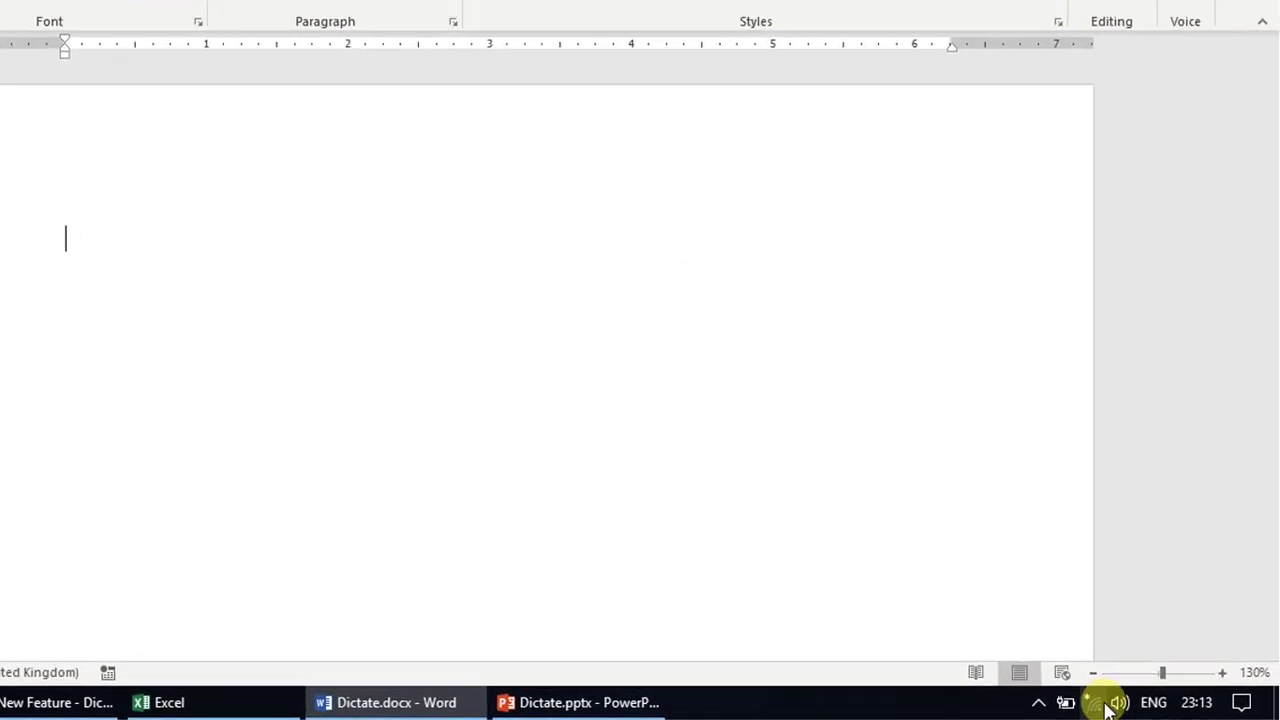
{"action": "left_click", "coordinate": [1100, 704]}
{"action": "left_click", "coordinate": [1059, 67]}
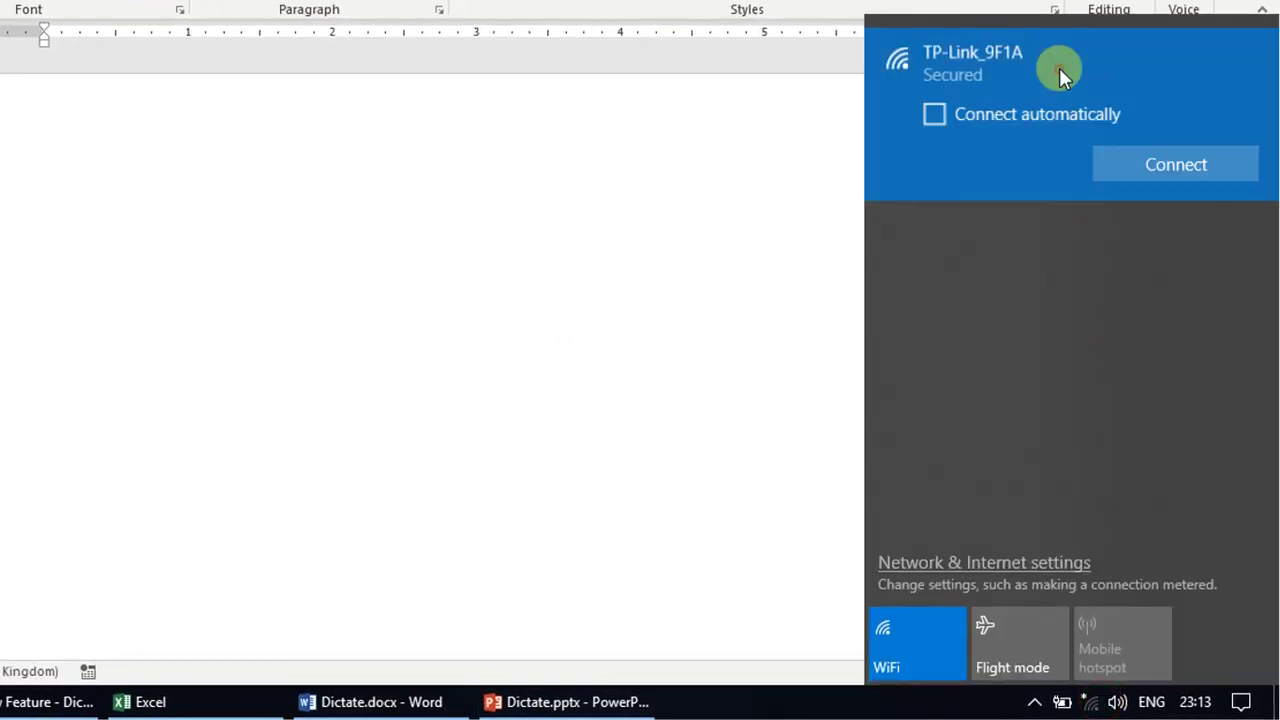
{"action": "left_click", "coordinate": [1143, 165]}
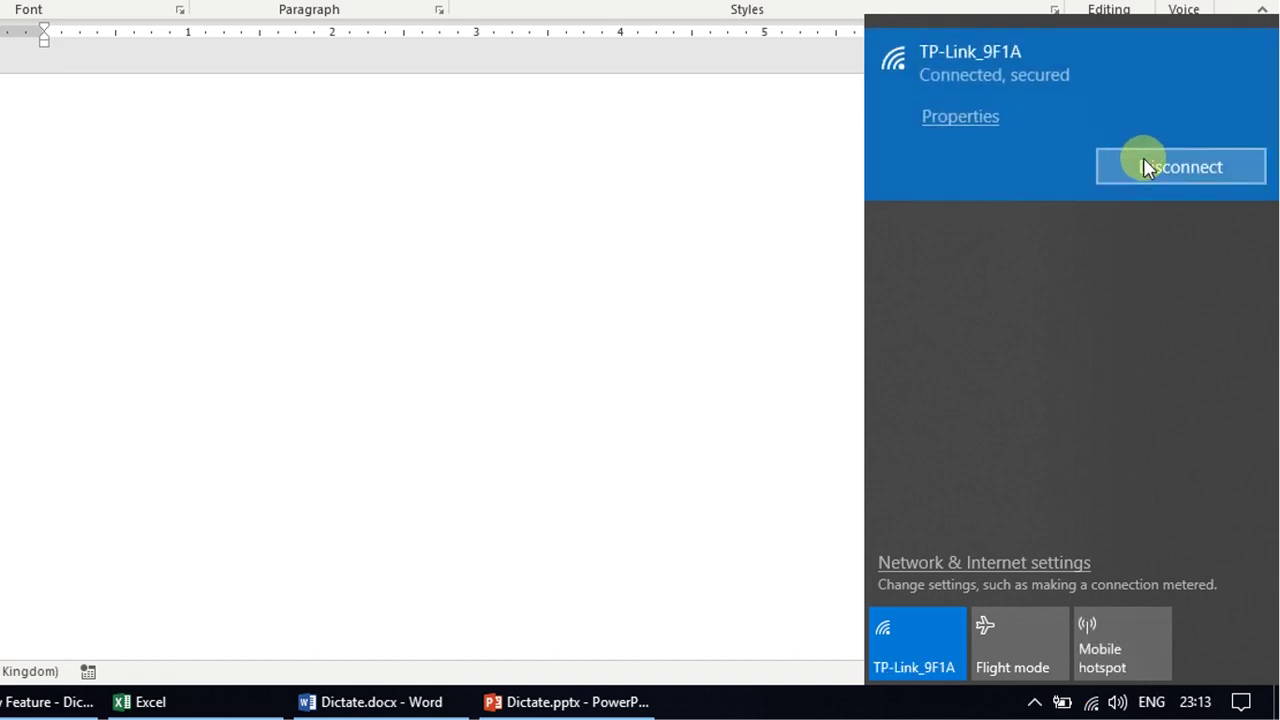
{"action": "left_click", "coordinate": [1143, 165]}
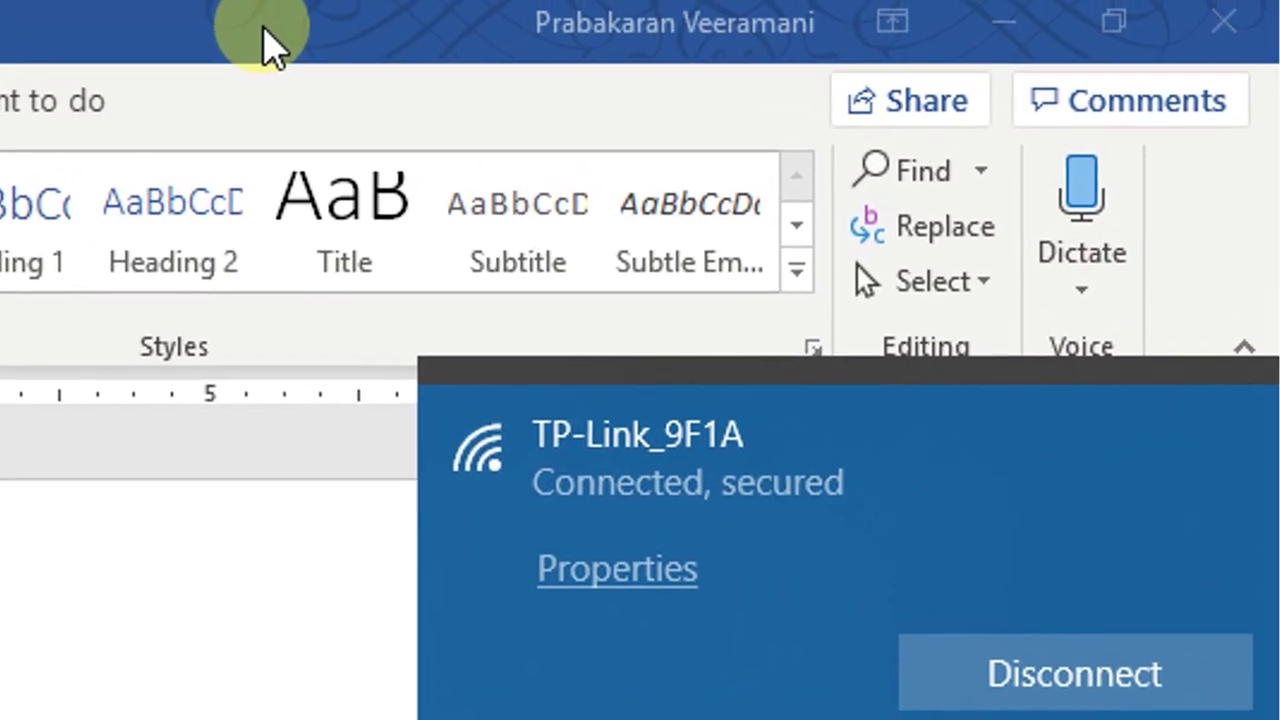
- Dictate the paragraph from 'Is anybody in the modern' to 'that company bathroom' onto the page
{"action": "left_click", "coordinate": [350, 12]}
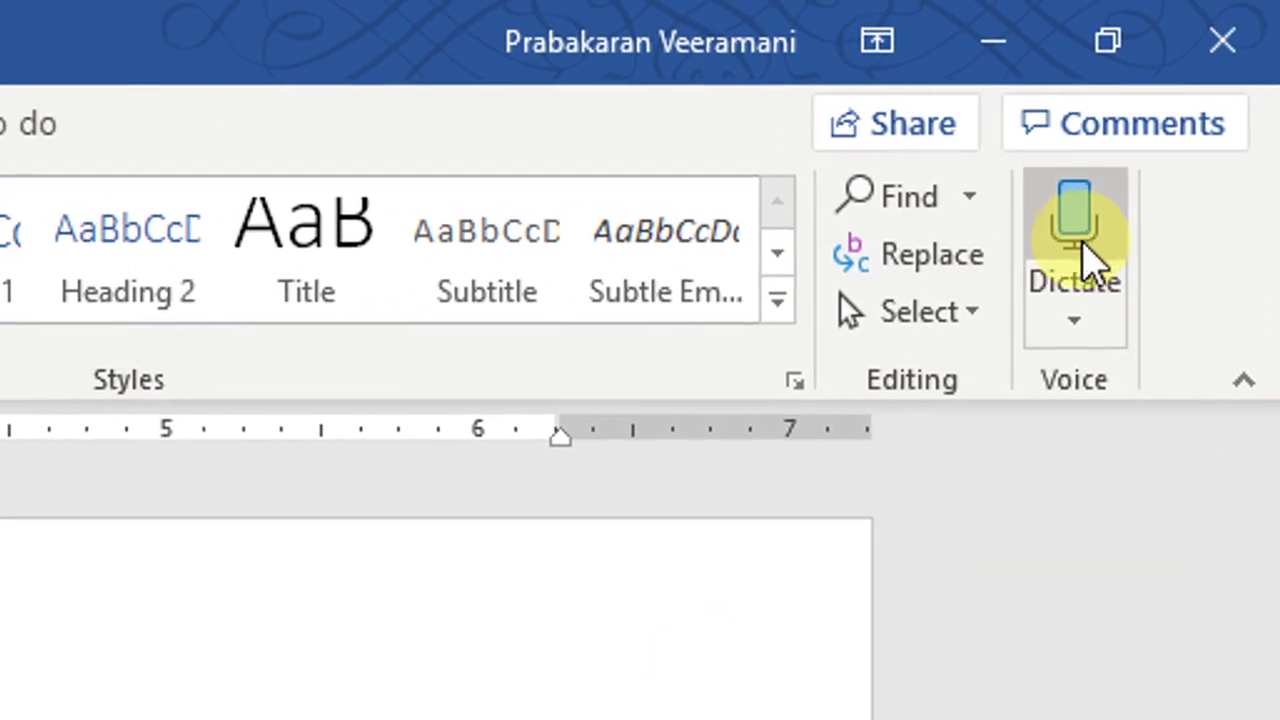
{"action": "left_click", "coordinate": [1070, 225]}
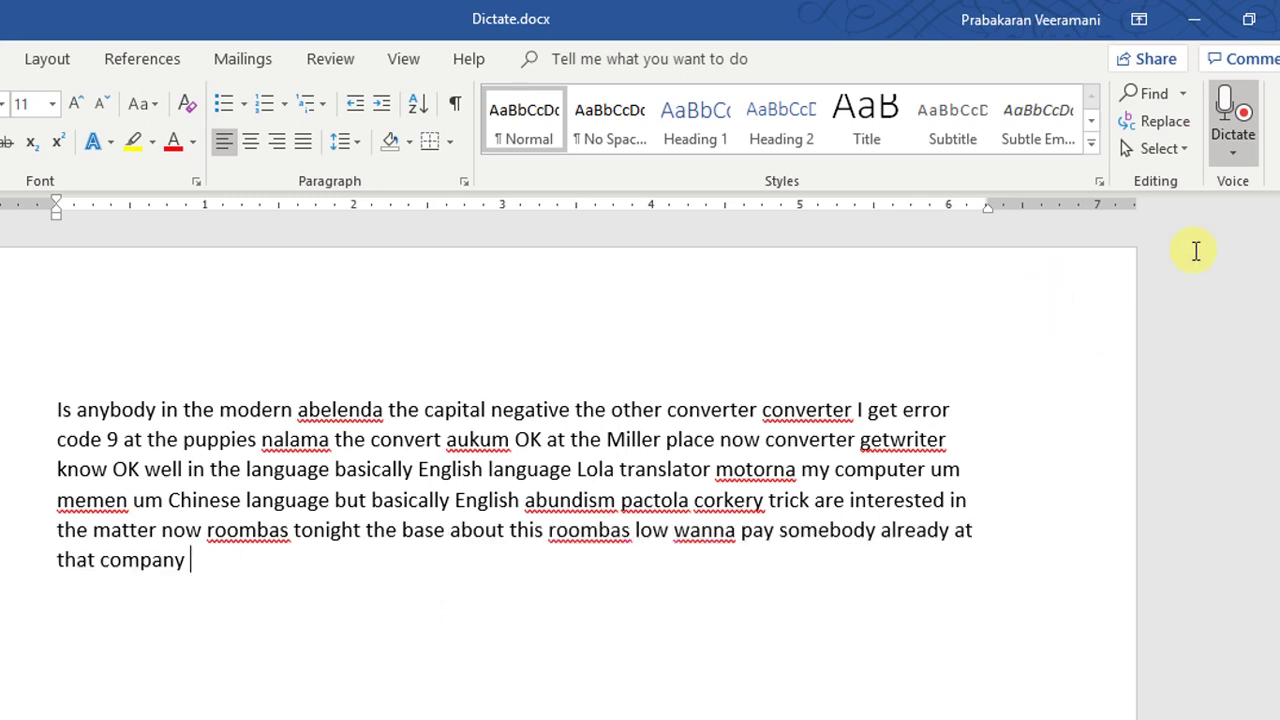
{"action": "left_click", "coordinate": [1233, 114]}
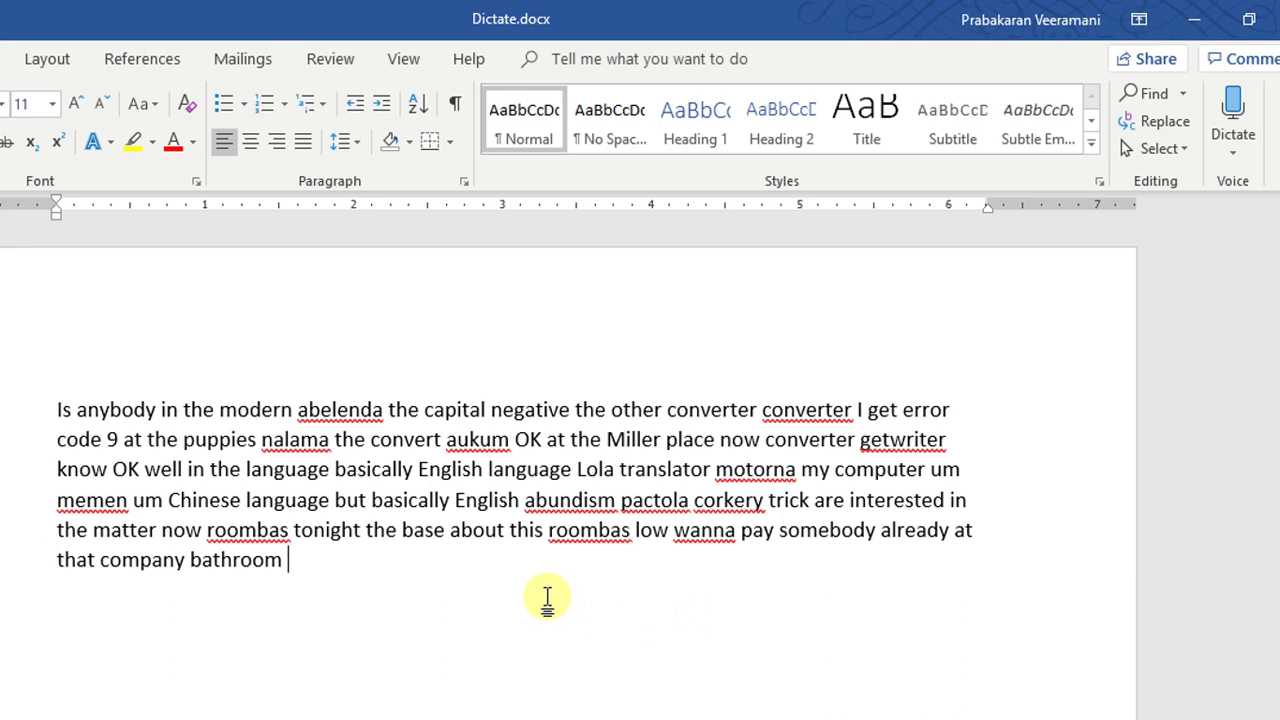
- Delete the dictated paragraph and show Dictate's language options with English (United States)
{"action": "triple_click", "coordinate": [524, 600]}
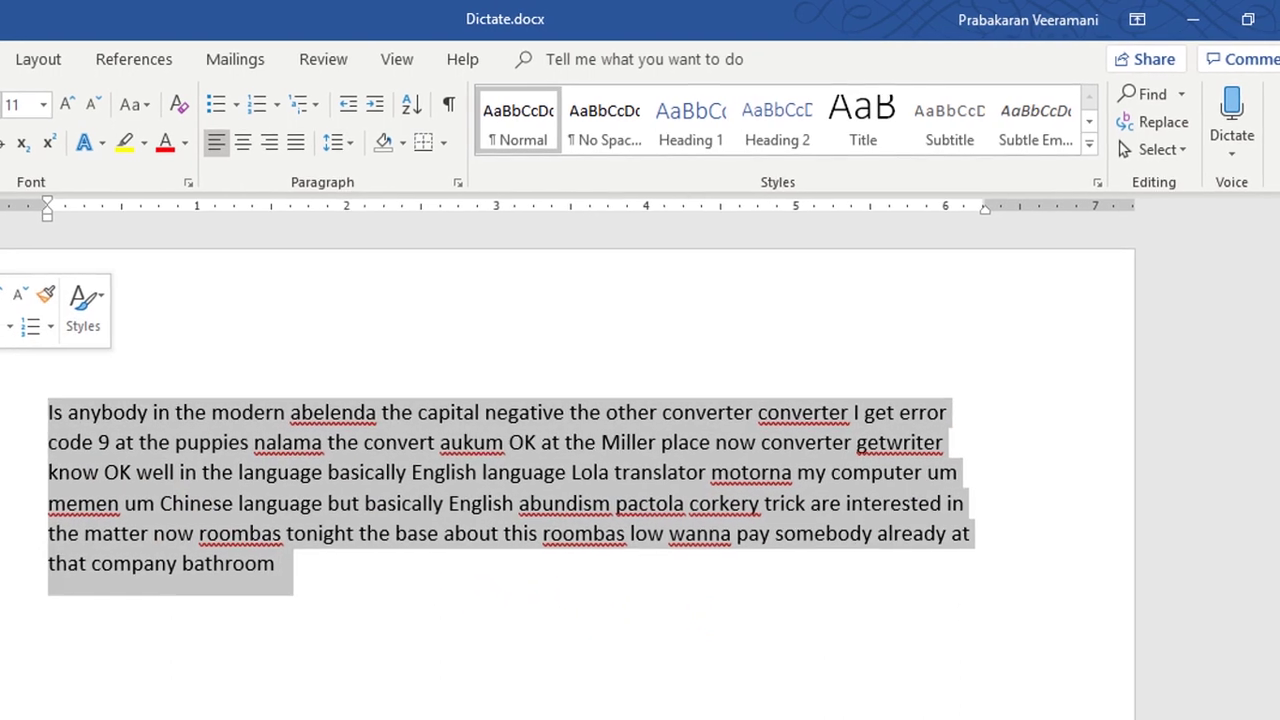
{"action": "key", "text": "Delete"}
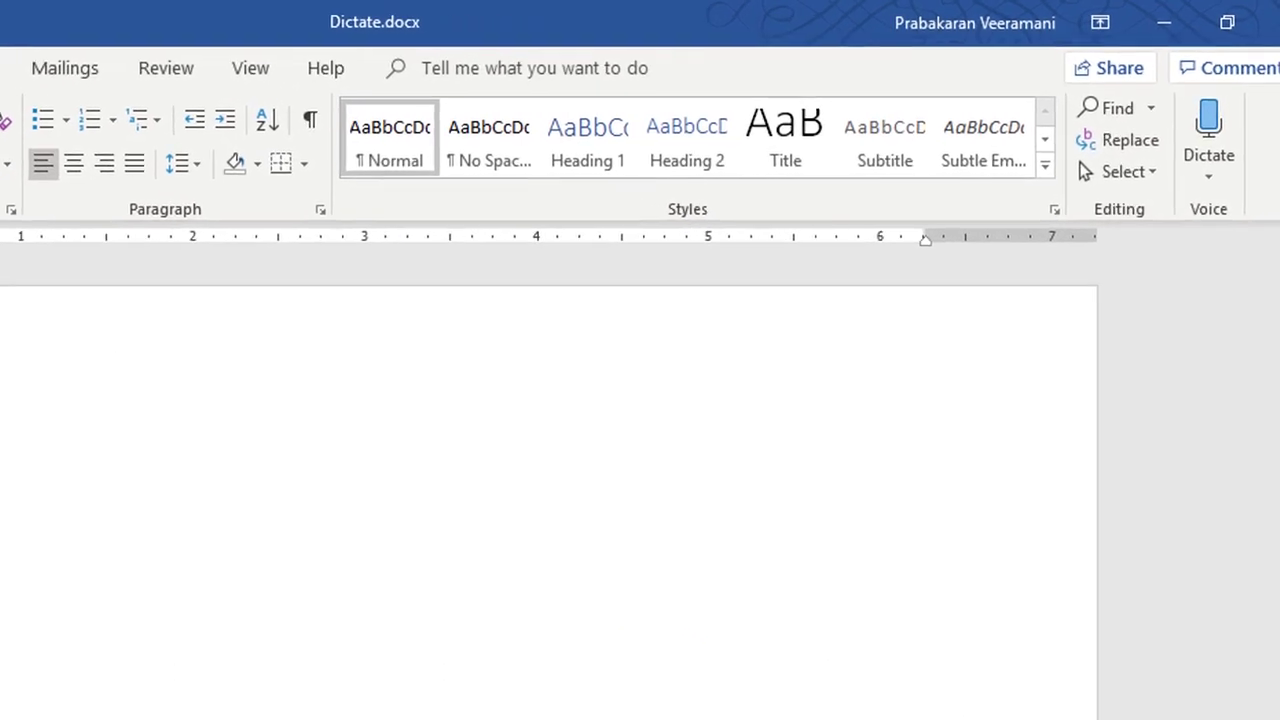
{"action": "left_click", "coordinate": [1223, 131]}
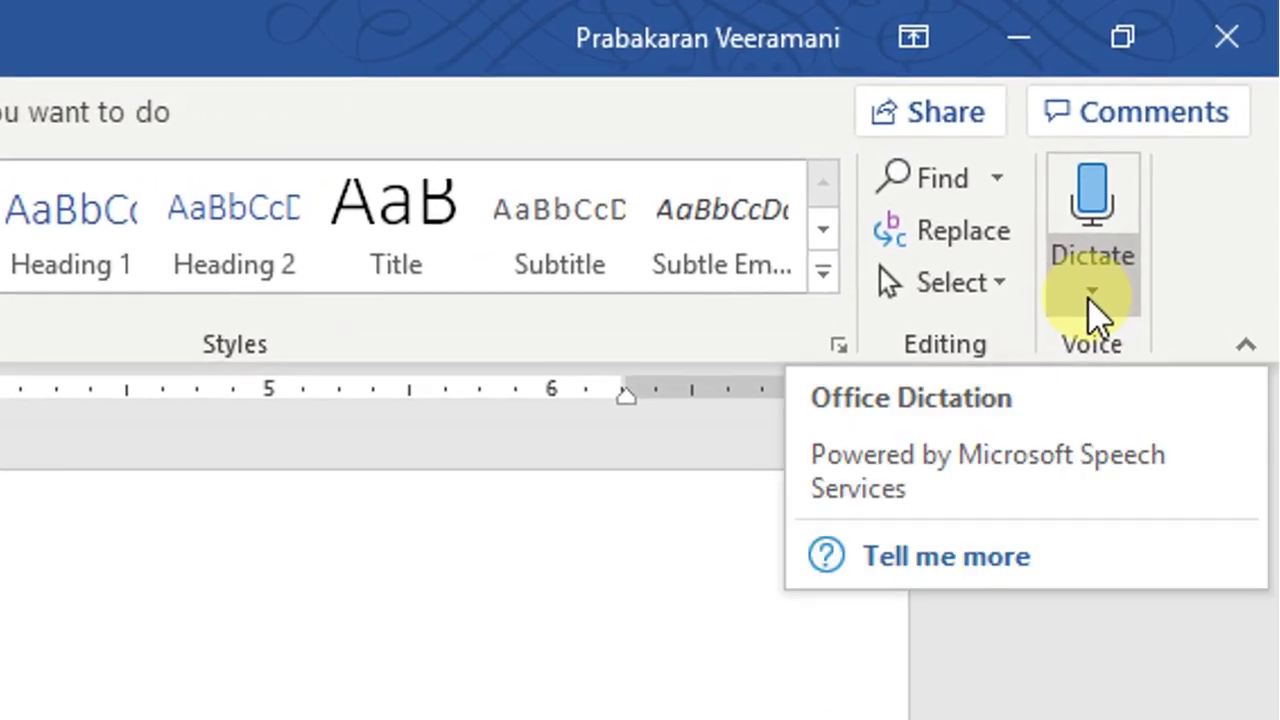
{"action": "left_click", "coordinate": [1097, 289]}
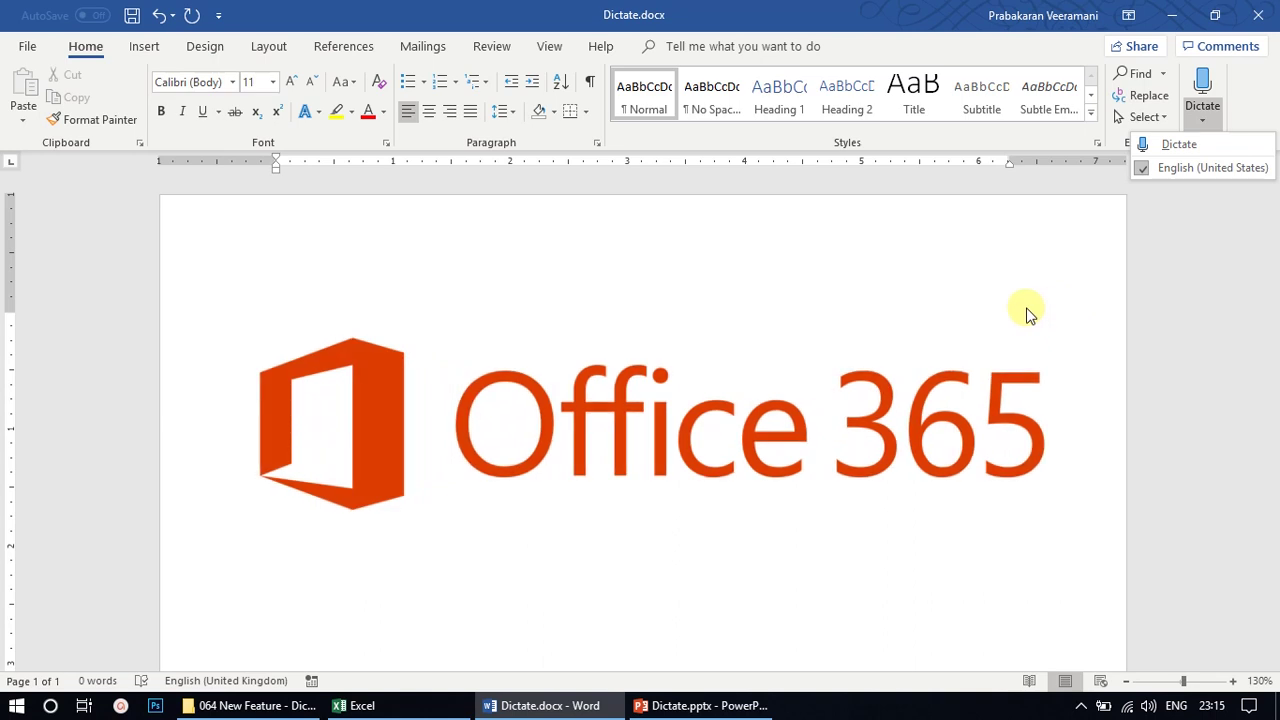
- Close the Dictate dropdown and place the insertion point on the blank page
{"action": "left_click", "coordinate": [945, 303]}
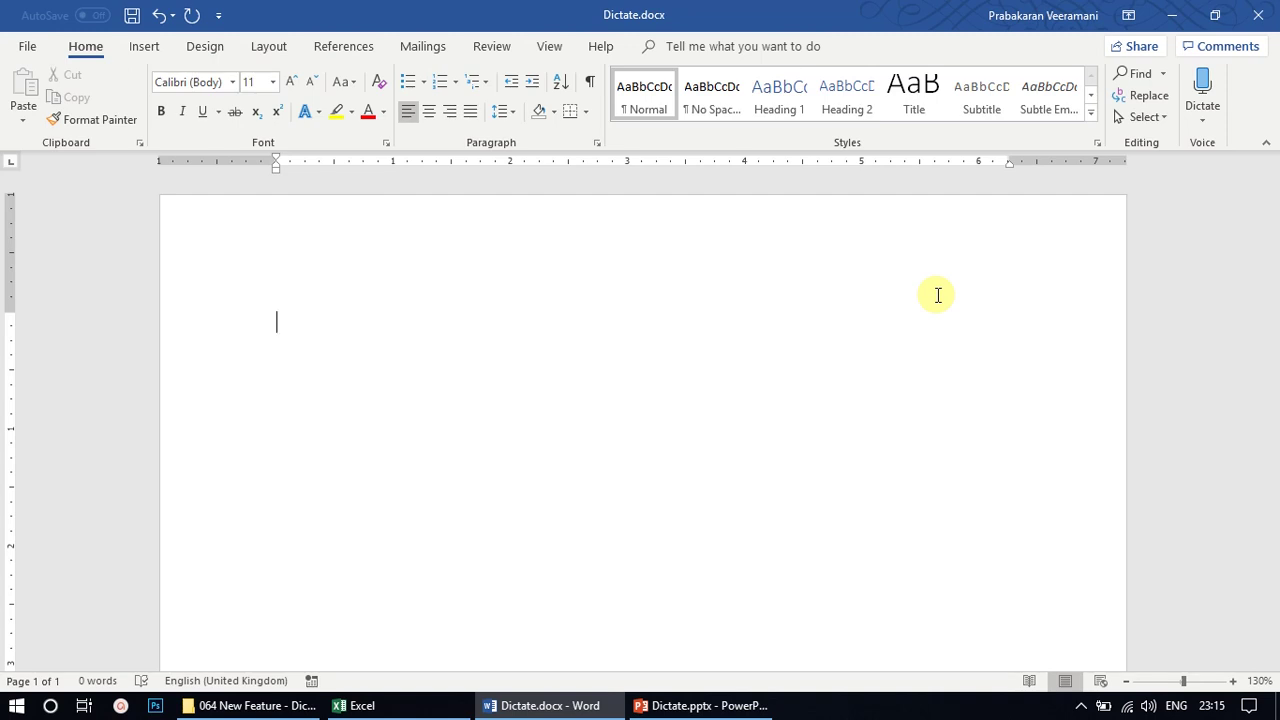
{"action": "left_click", "coordinate": [1202, 120]}
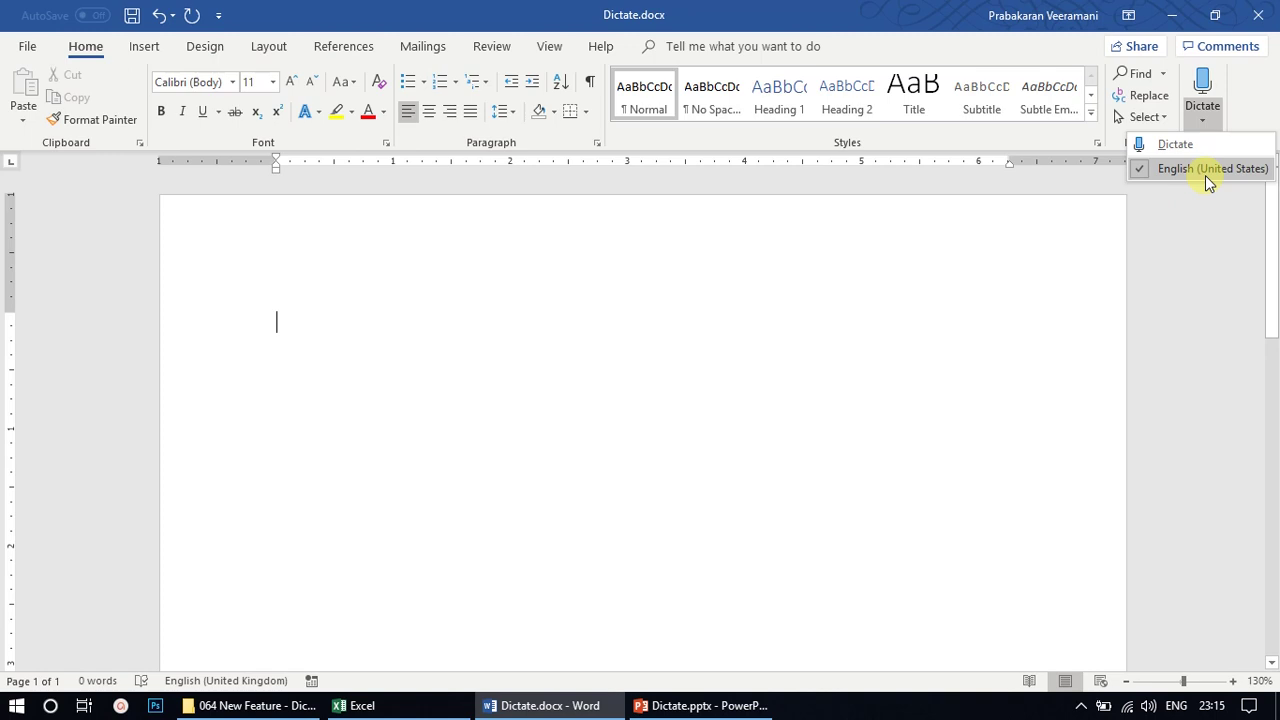
{"action": "left_click", "coordinate": [1252, 88]}
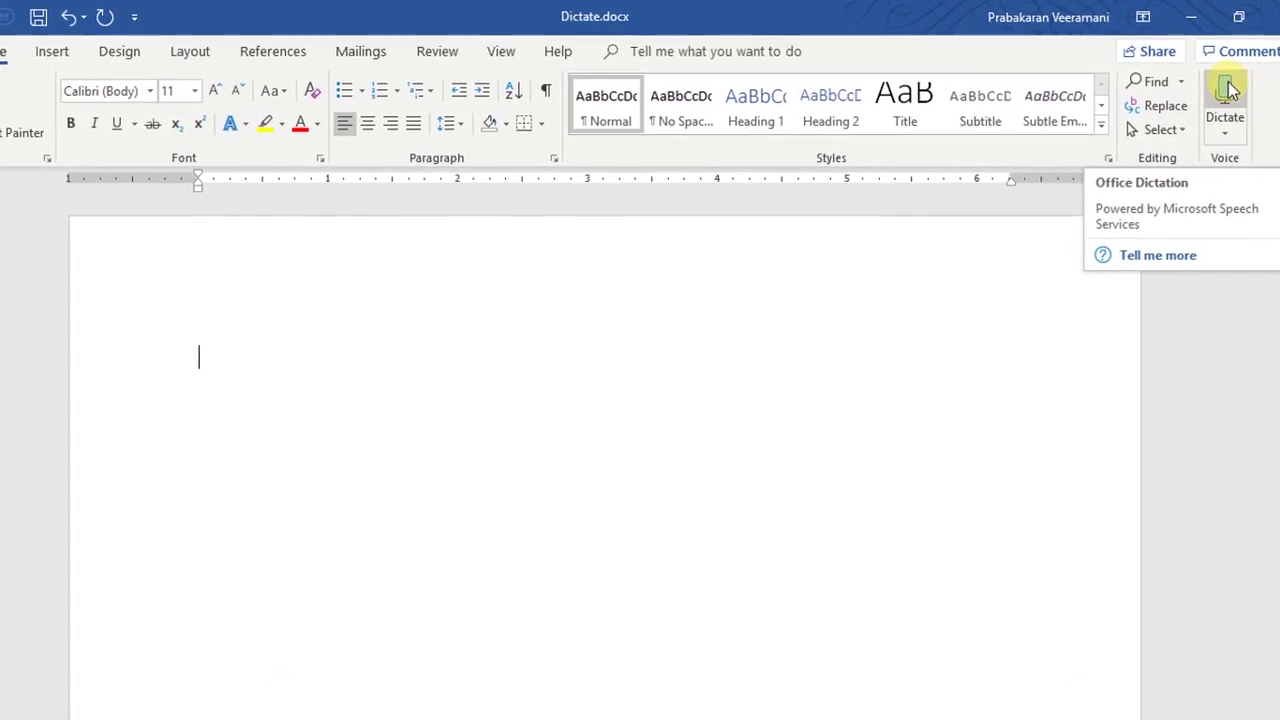
- Dictate the three-line paragraph from 'Hello Microsoft Office' to 'it's amazing'
{"action": "left_click", "coordinate": [1230, 92]}
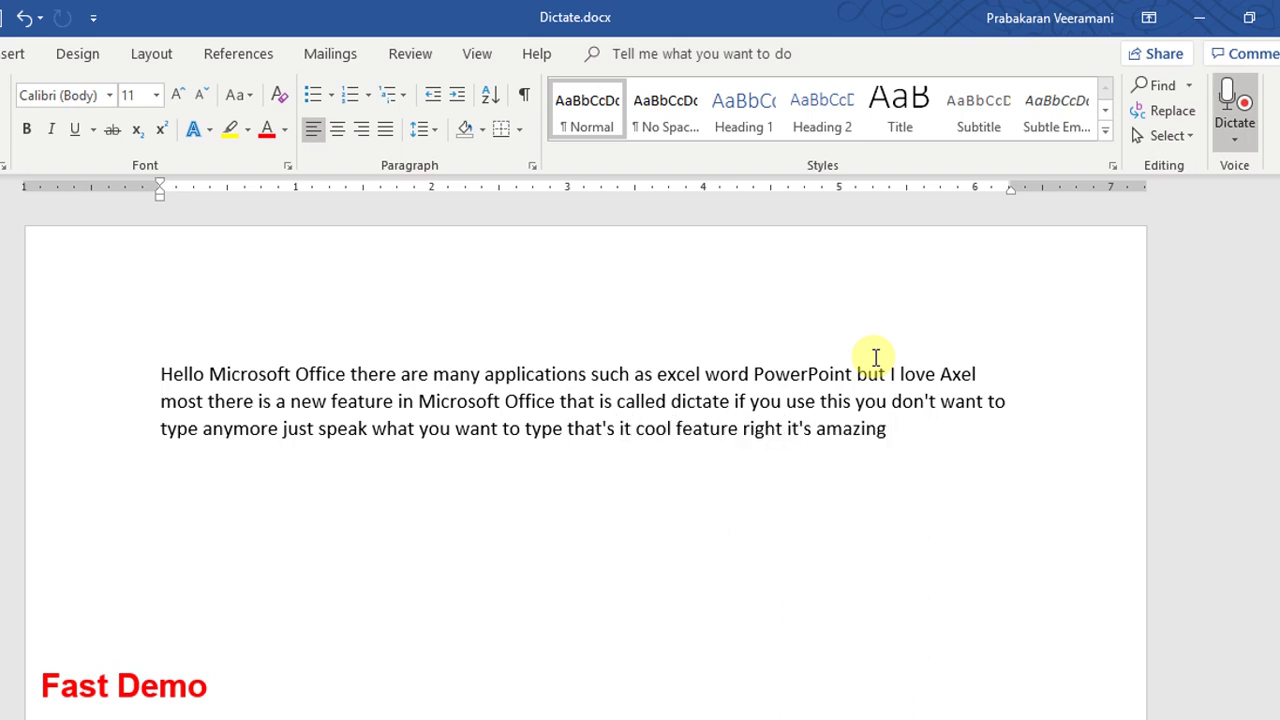
{"action": "left_click", "coordinate": [1238, 120]}
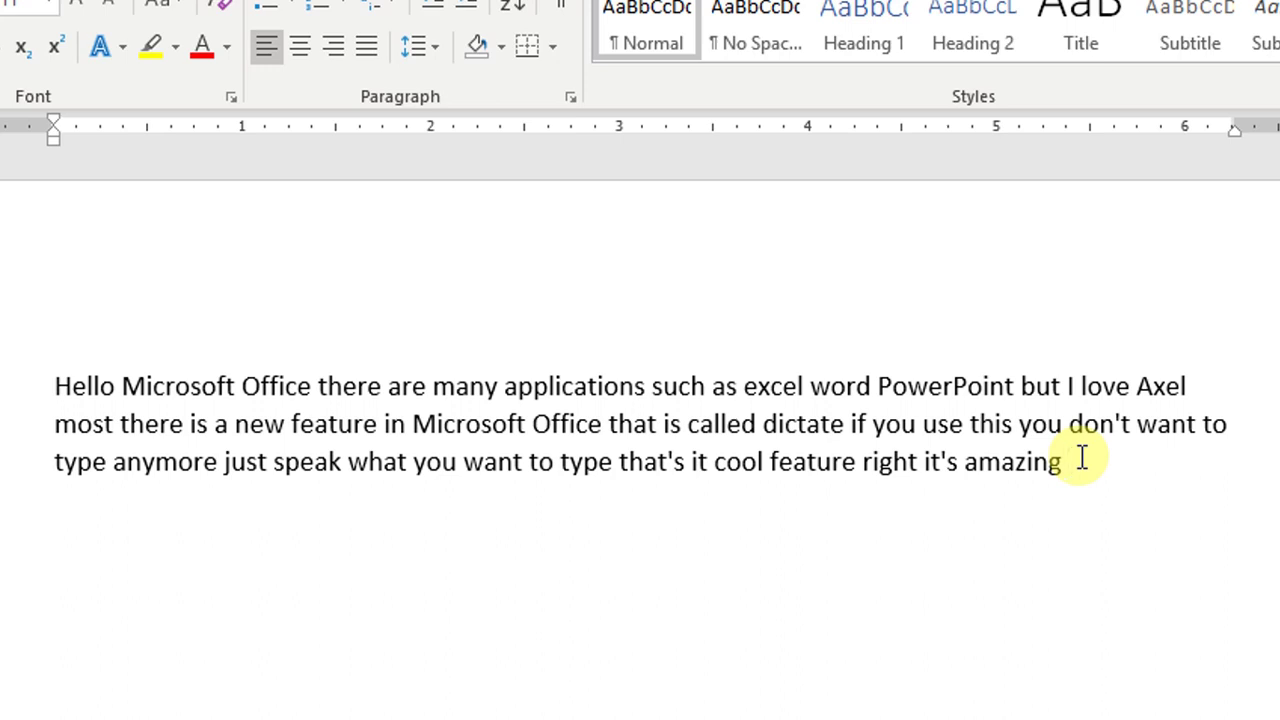
- Add an empty line after the paragraph, check the misheard word 'Axel', and return to the new line
{"action": "key", "text": "Return"}
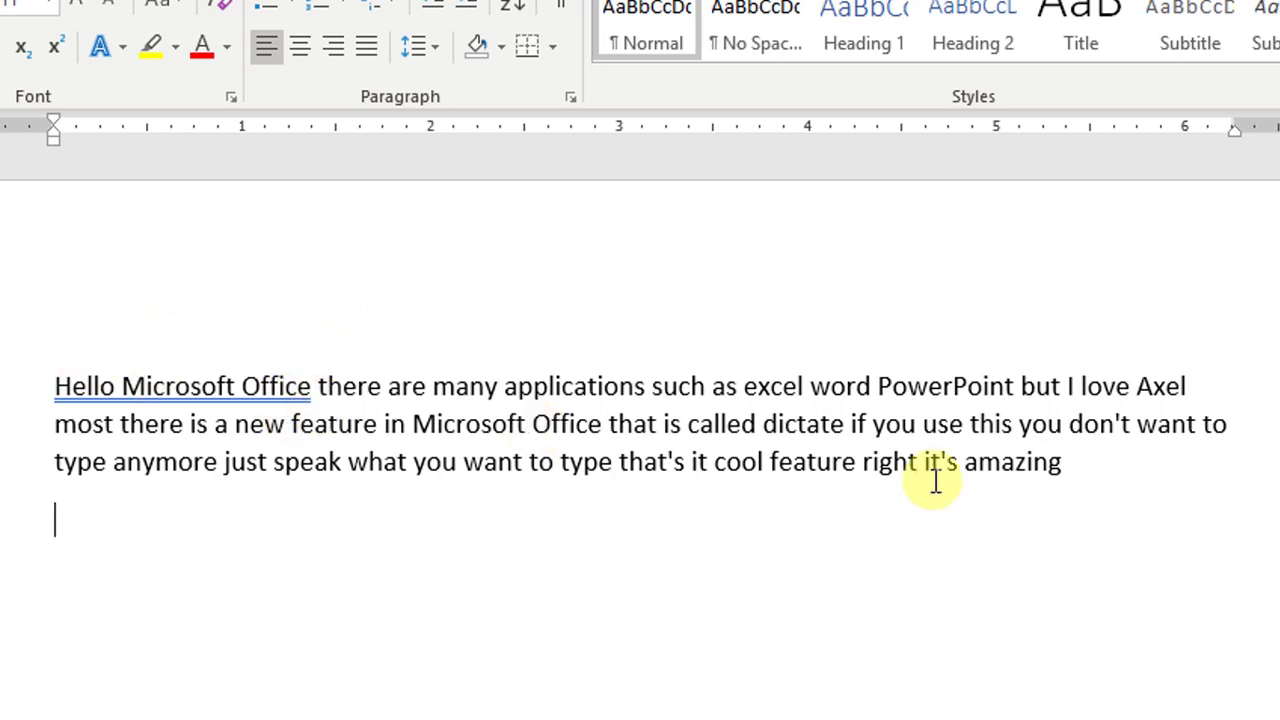
{"action": "double_click", "coordinate": [1178, 386]}
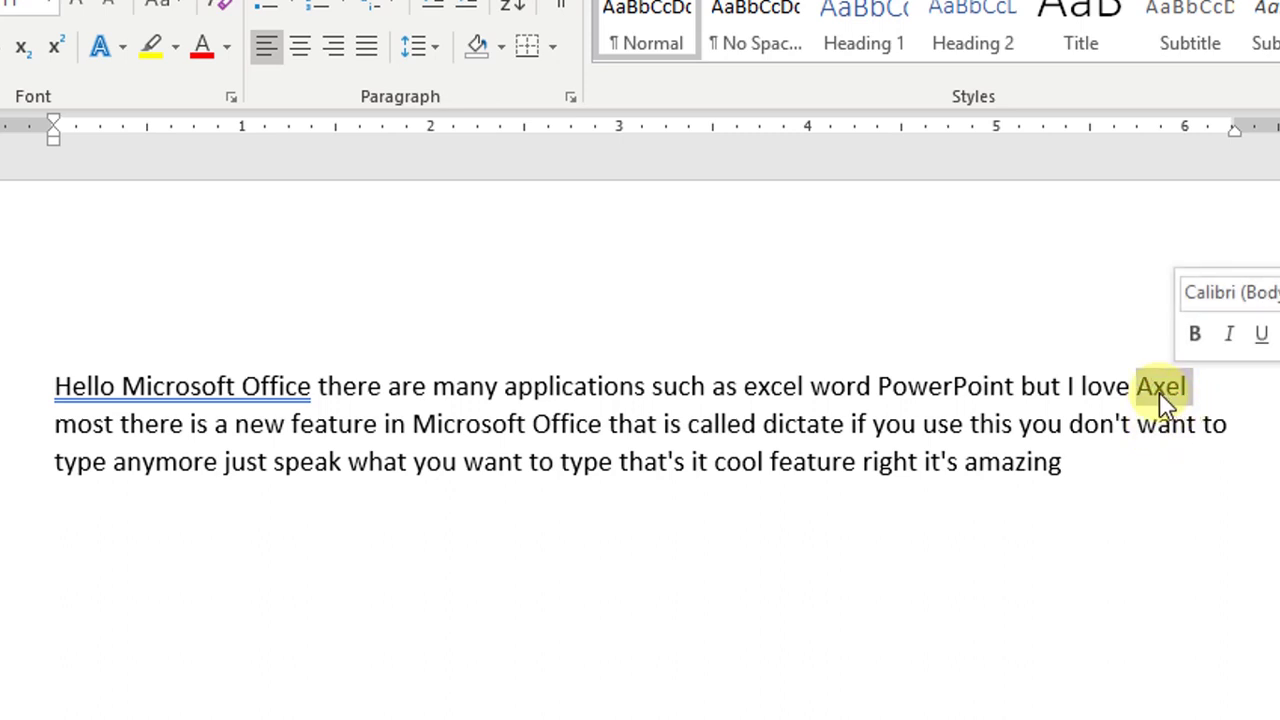
{"action": "left_click", "coordinate": [843, 553]}
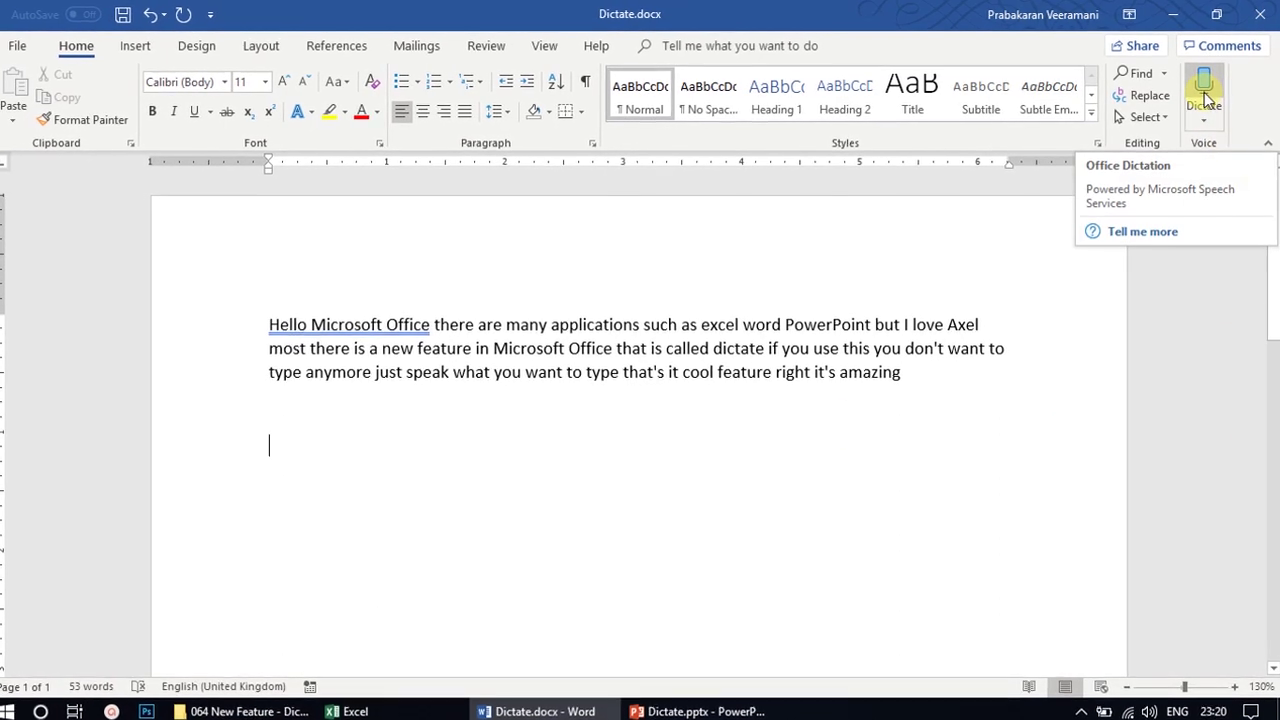
- Dictate a second Microsoft Office paragraph ending 'it's amazing right' below the first
{"action": "left_click", "coordinate": [1203, 92]}
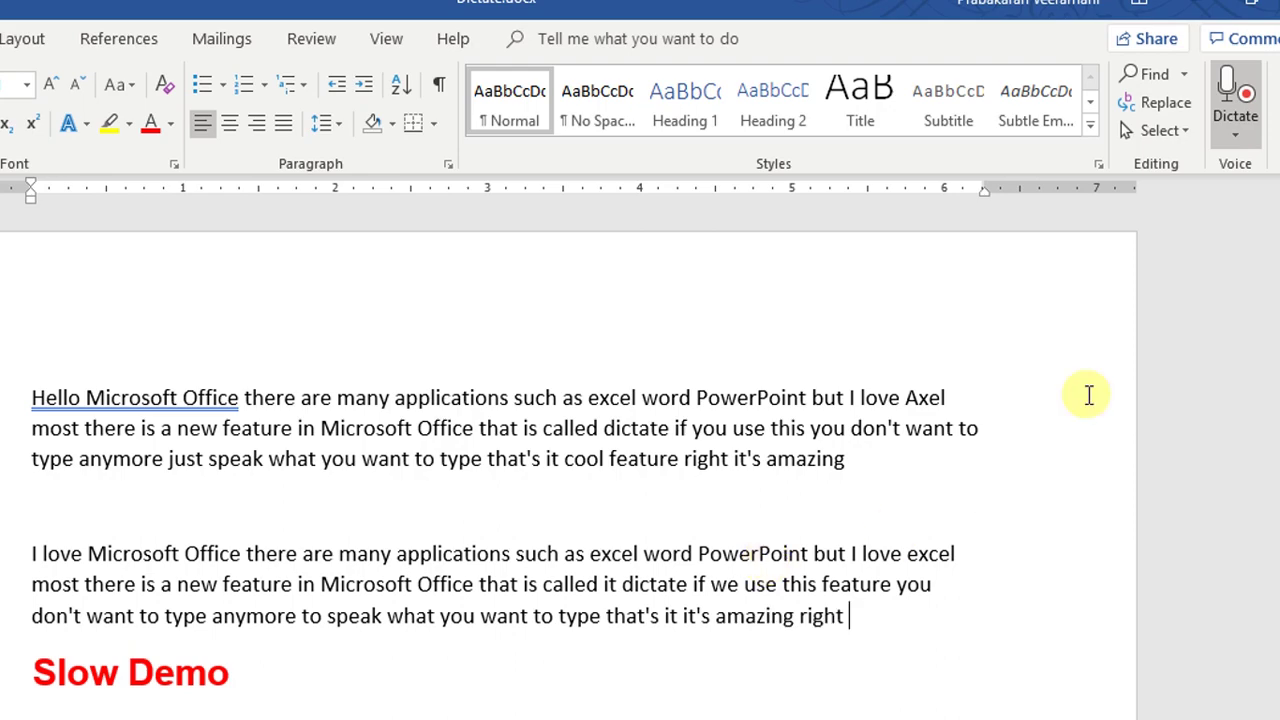
{"action": "left_click", "coordinate": [1237, 110]}
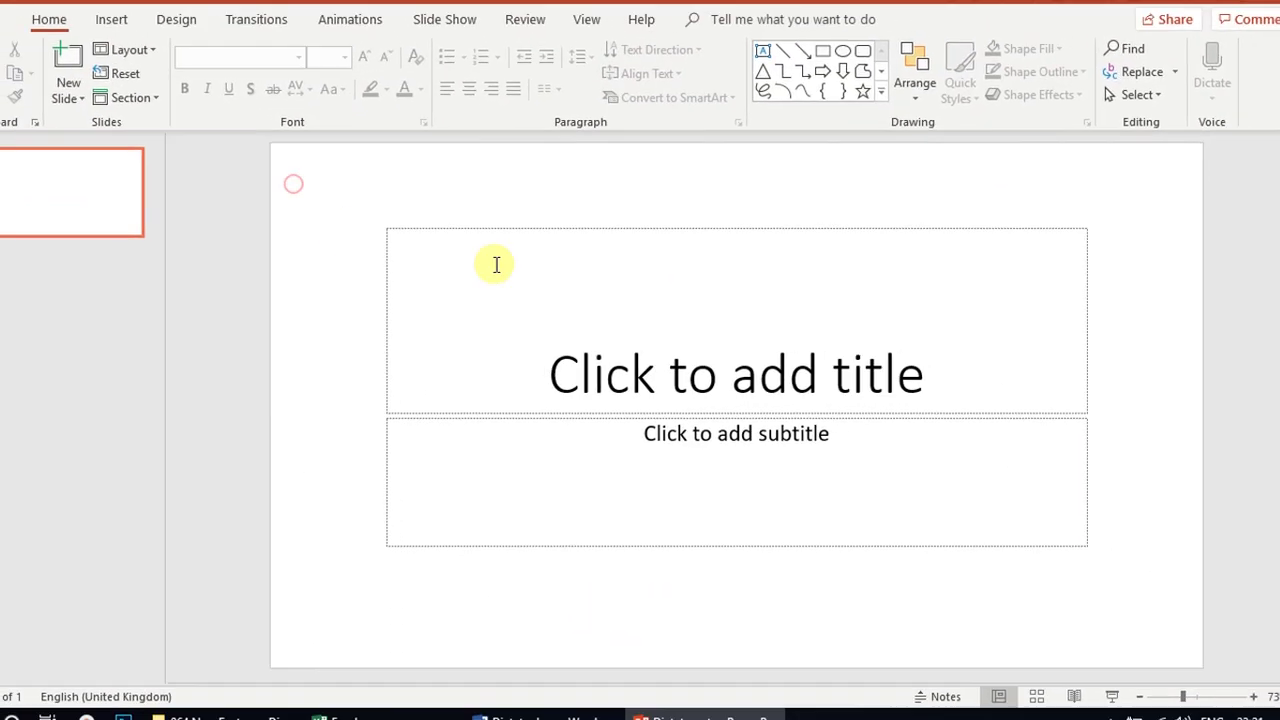
- Select the slide's title placeholder, turn on Dictate, then reselect the title box by dragging
{"action": "left_click", "coordinate": [491, 251]}
{"action": "left_click", "coordinate": [494, 242]}
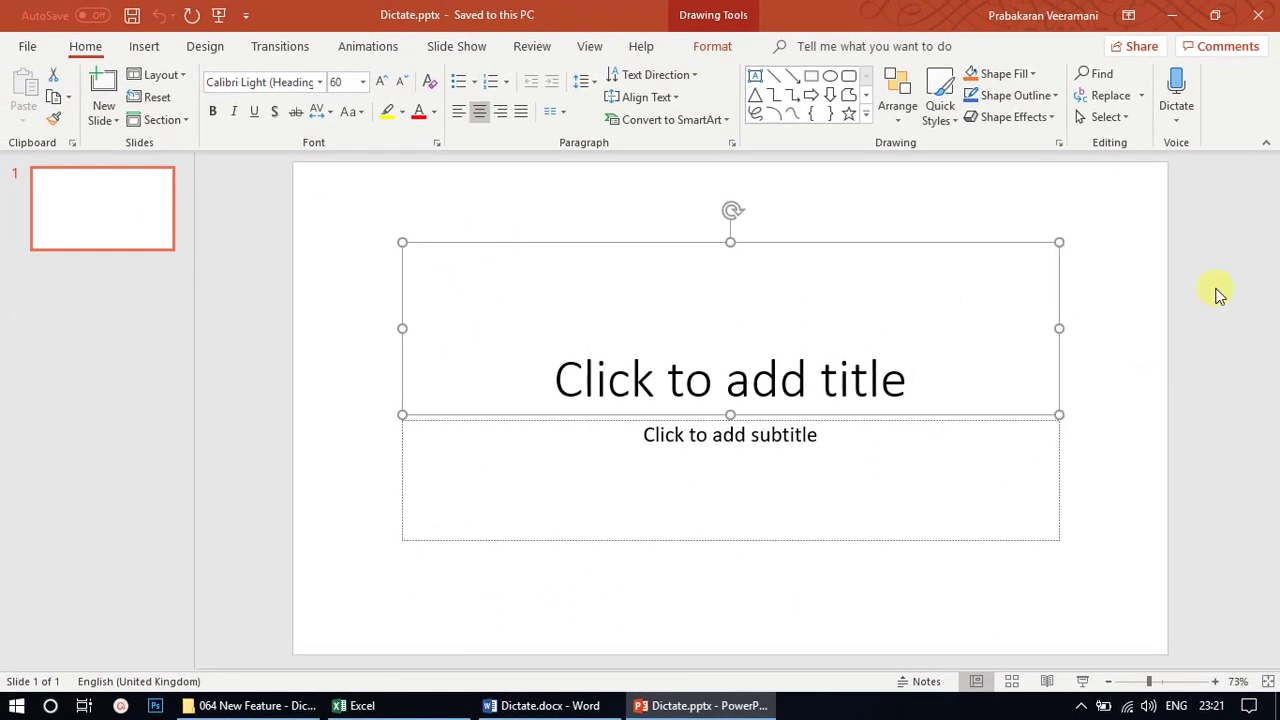
{"action": "left_click", "coordinate": [1176, 90]}
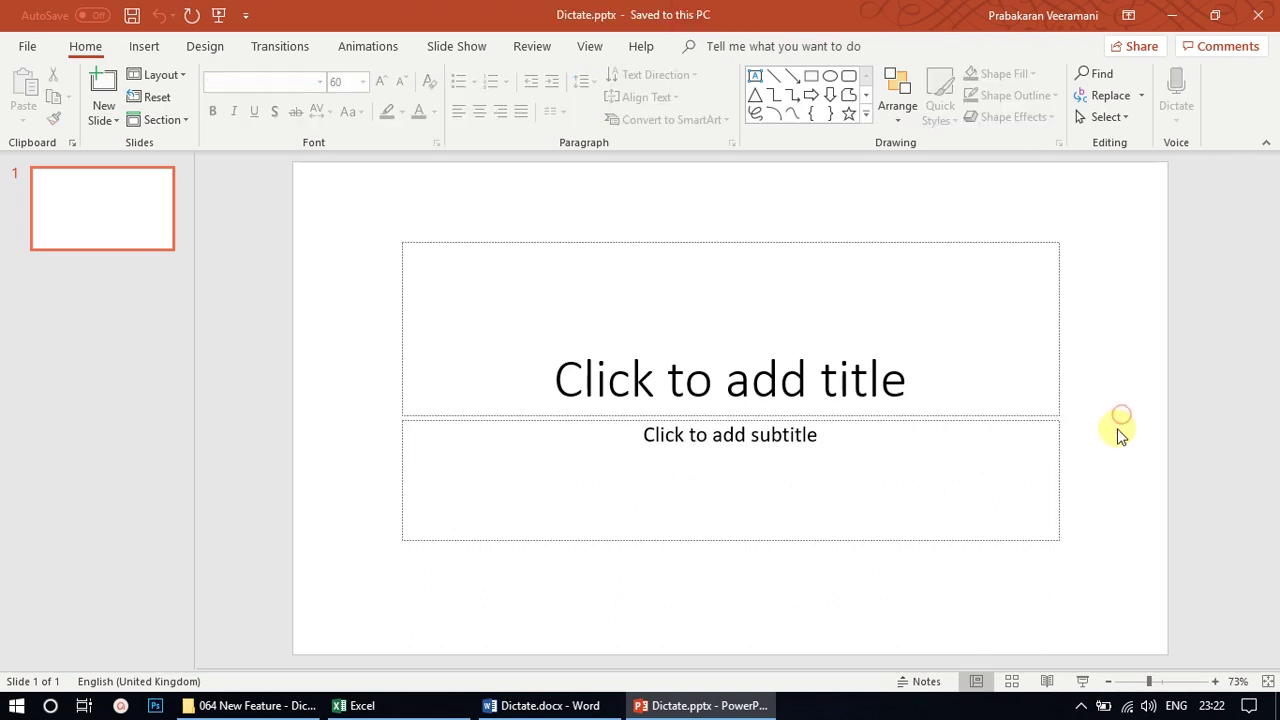
{"action": "left_click", "coordinate": [405, 278]}
{"action": "left_click", "coordinate": [380, 257]}
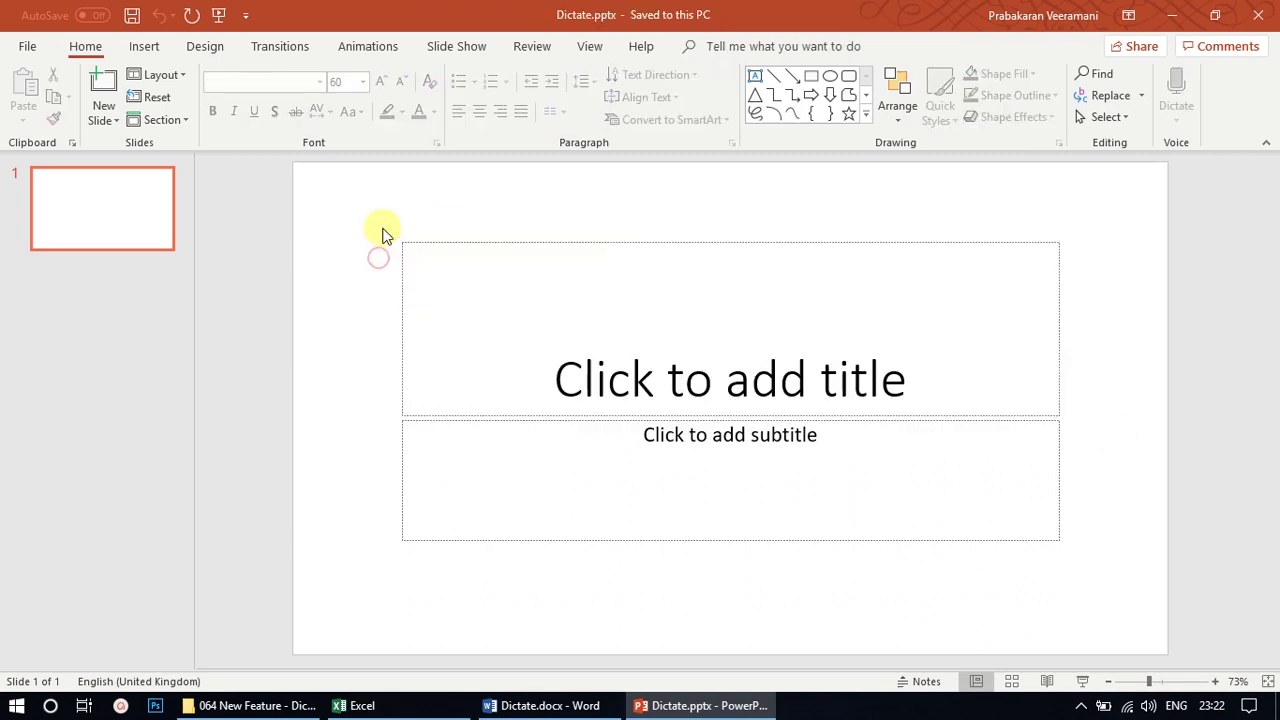
{"action": "left_click_drag", "start_coordinate": [381, 227], "coordinate": [1075, 420]}
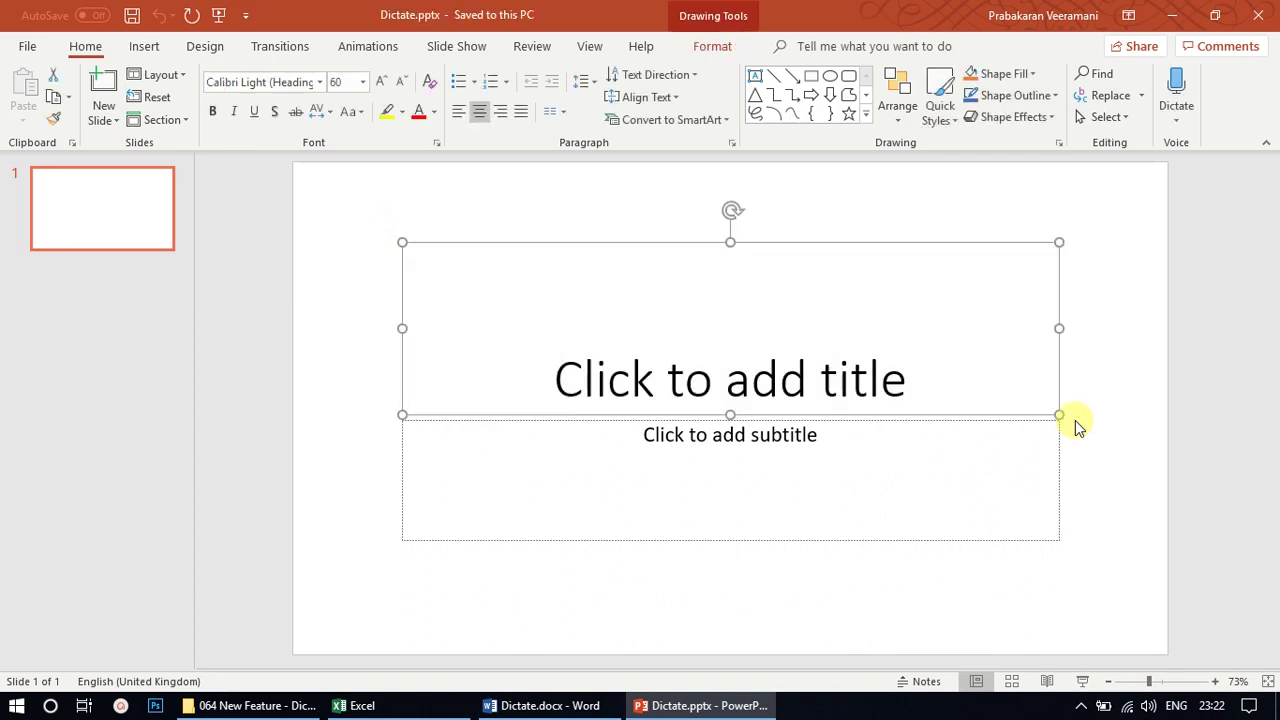